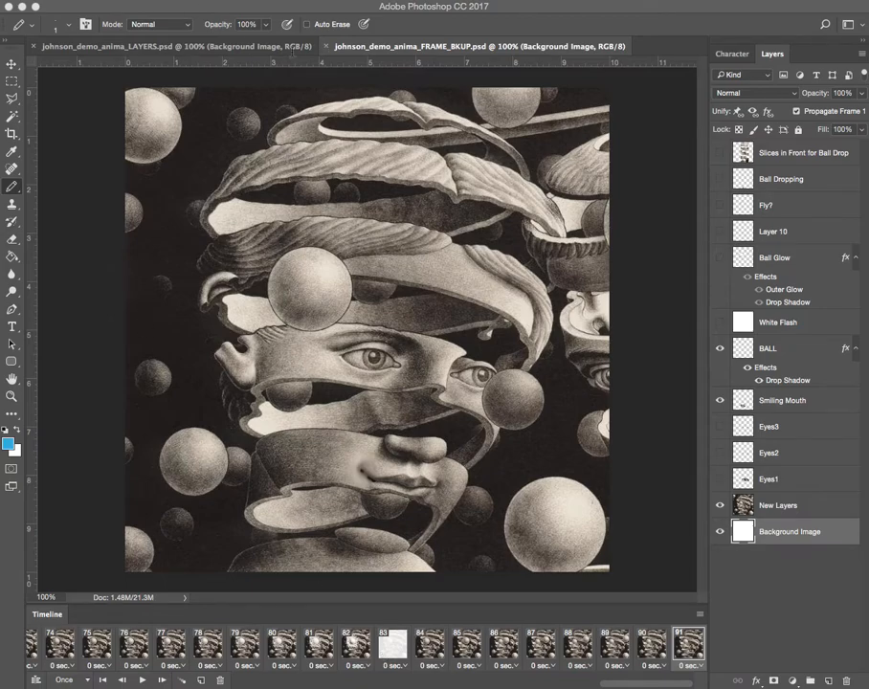
In johnson_demo_anima_FRAME_BKUP.psd, hide the BALL, Smiling Mouth and New Layers layers, leaving only Background Image visible.
{"action": "left_click", "coordinate": [277, 46]}
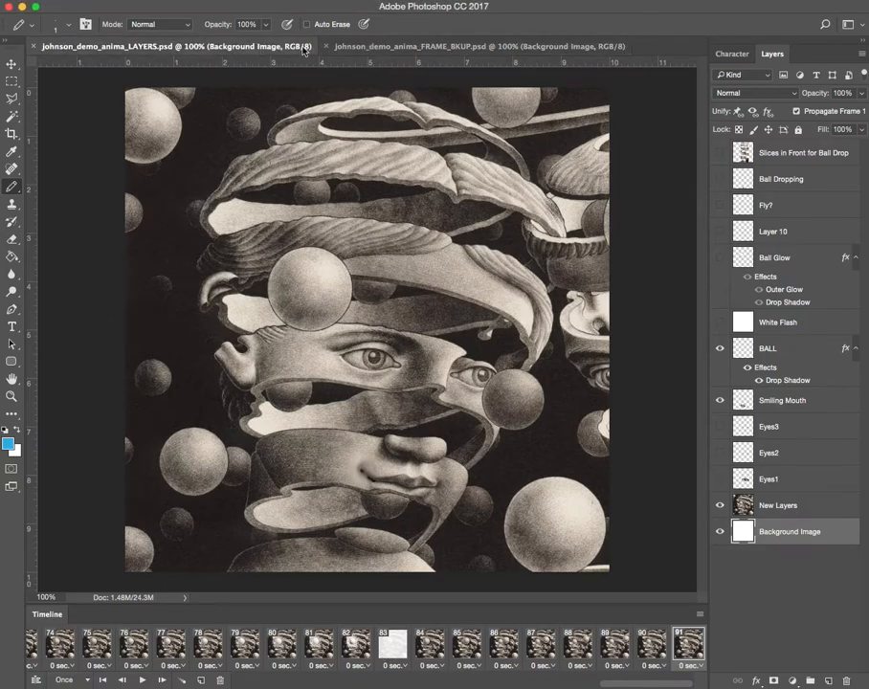
{"action": "left_click", "coordinate": [393, 48]}
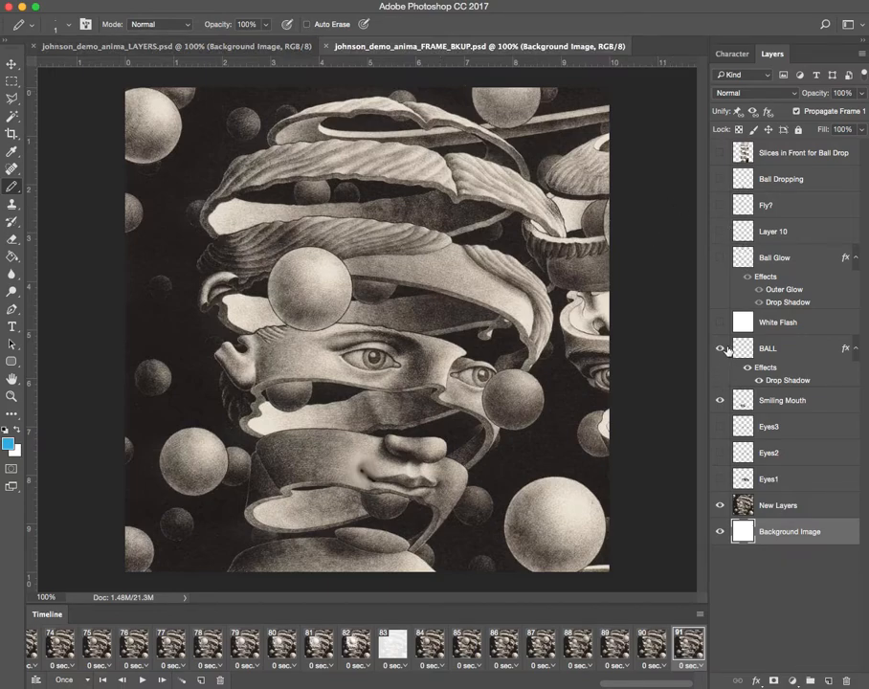
{"action": "left_click_drag", "start_coordinate": [722, 352], "coordinate": [720, 407]}
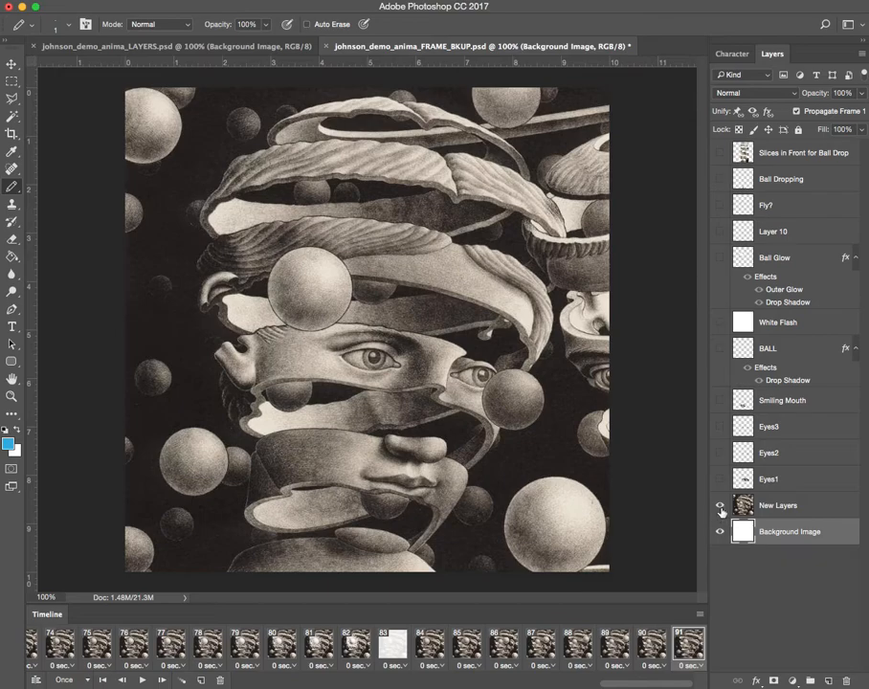
{"action": "left_click", "coordinate": [721, 507]}
{"action": "left_click", "coordinate": [721, 507]}
{"action": "left_click", "coordinate": [721, 506]}
{"action": "left_click", "coordinate": [722, 508]}
{"action": "left_click", "coordinate": [720, 506]}
Preview the Eyes1, Eyes2 and Eyes3 layers one at a time, hiding each again after viewing it.
{"action": "left_click", "coordinate": [721, 480]}
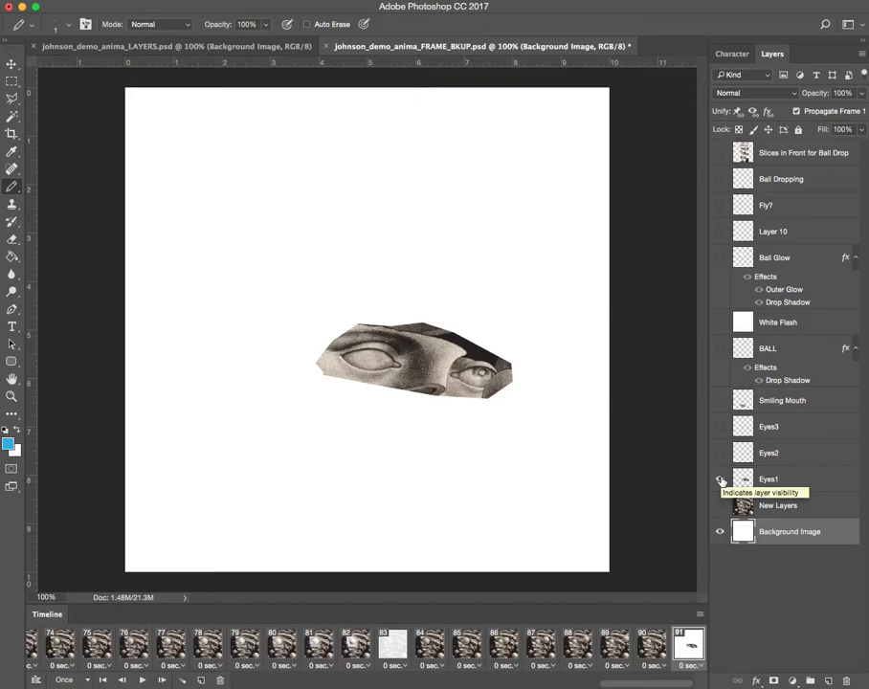
{"action": "left_click", "coordinate": [721, 479]}
{"action": "left_click", "coordinate": [721, 454]}
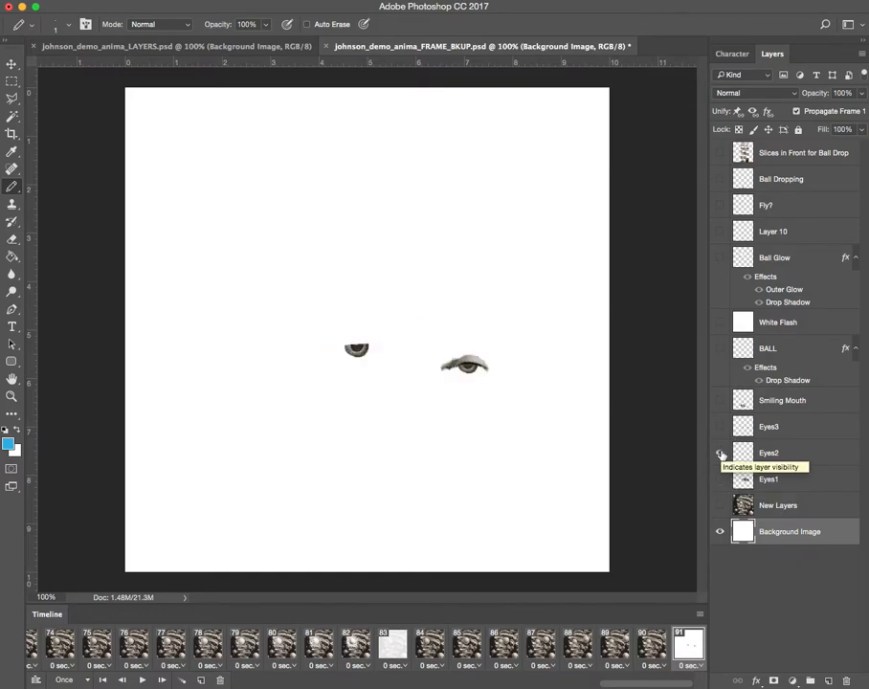
{"action": "left_click", "coordinate": [721, 454]}
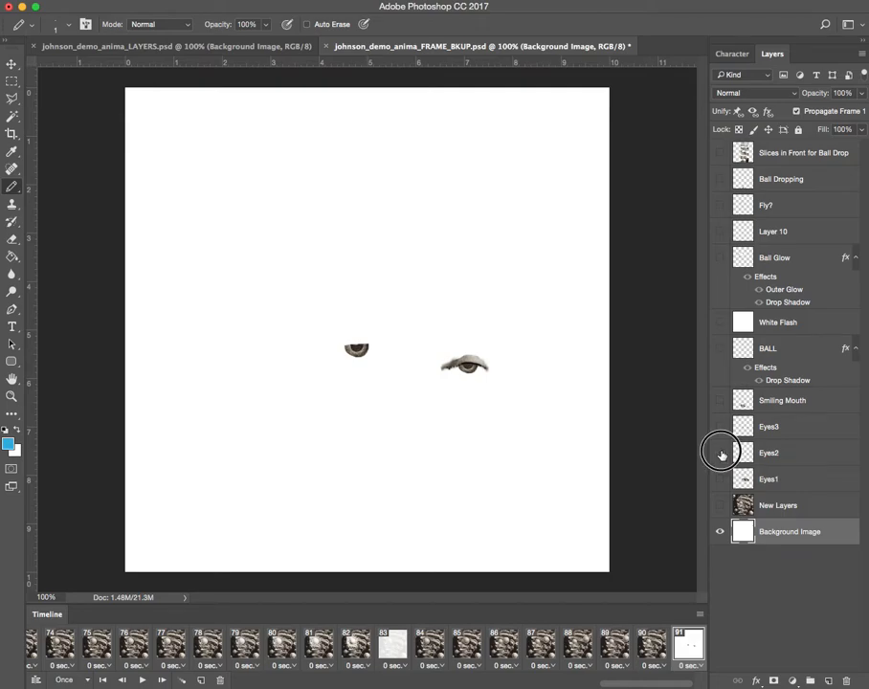
{"action": "left_click", "coordinate": [720, 427]}
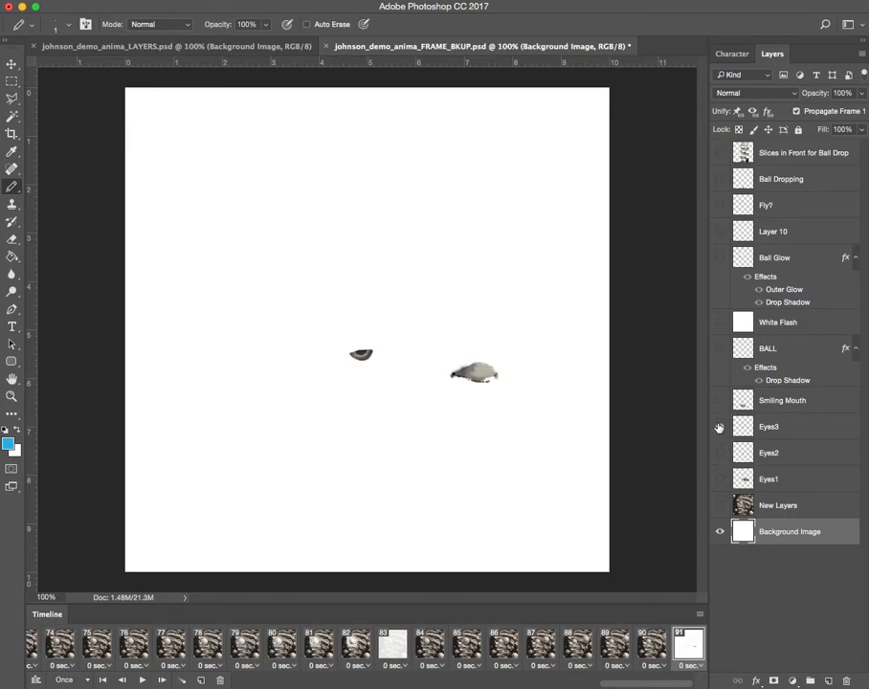
{"action": "left_click", "coordinate": [720, 427]}
Show New Layers and compare the face with the Smiling Mouth layer on and off, leaving Smiling Mouth hidden.
{"action": "left_click", "coordinate": [721, 402]}
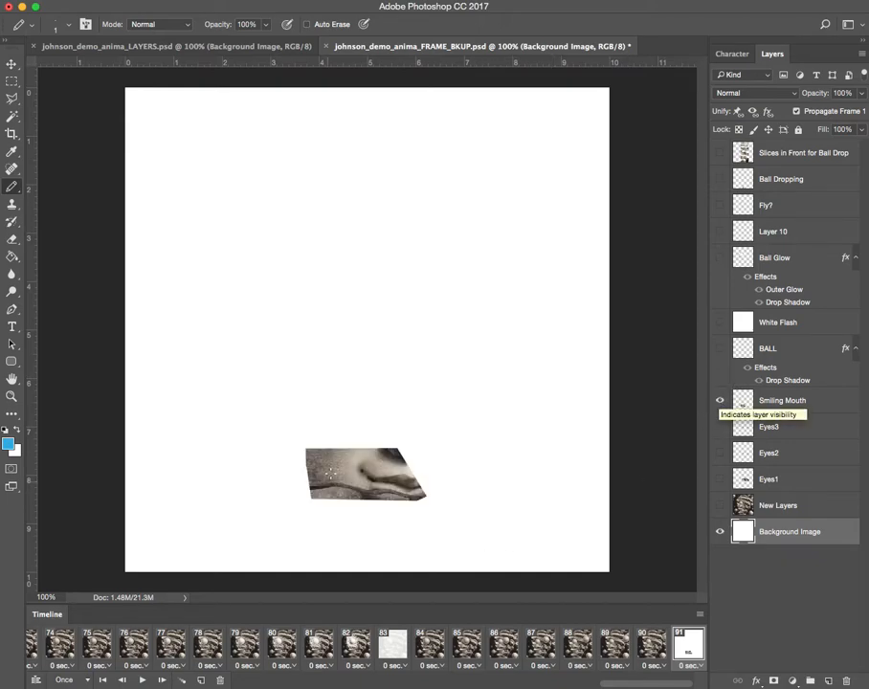
{"action": "left_click", "coordinate": [721, 505]}
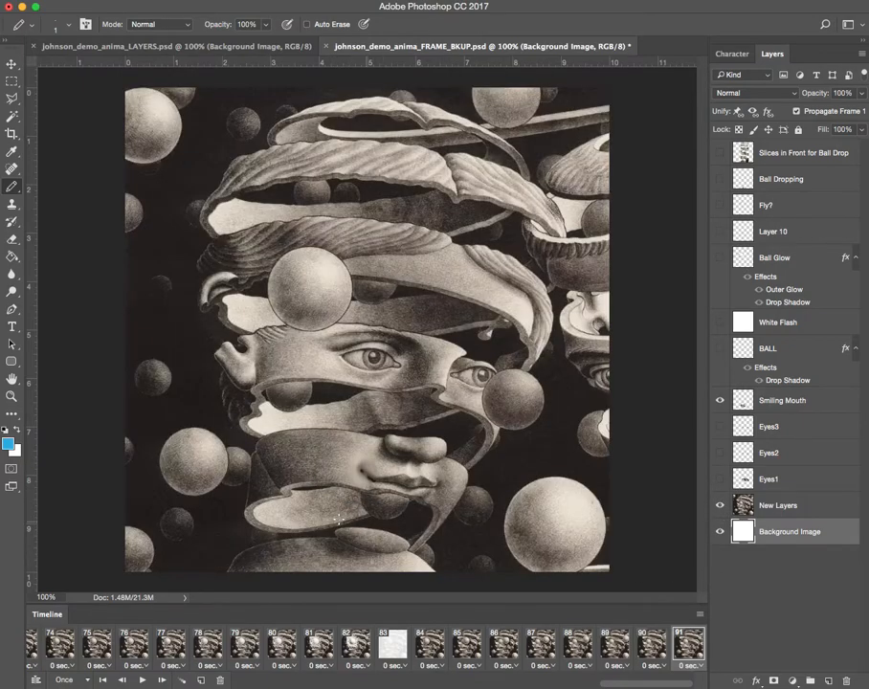
{"action": "left_click", "coordinate": [721, 508]}
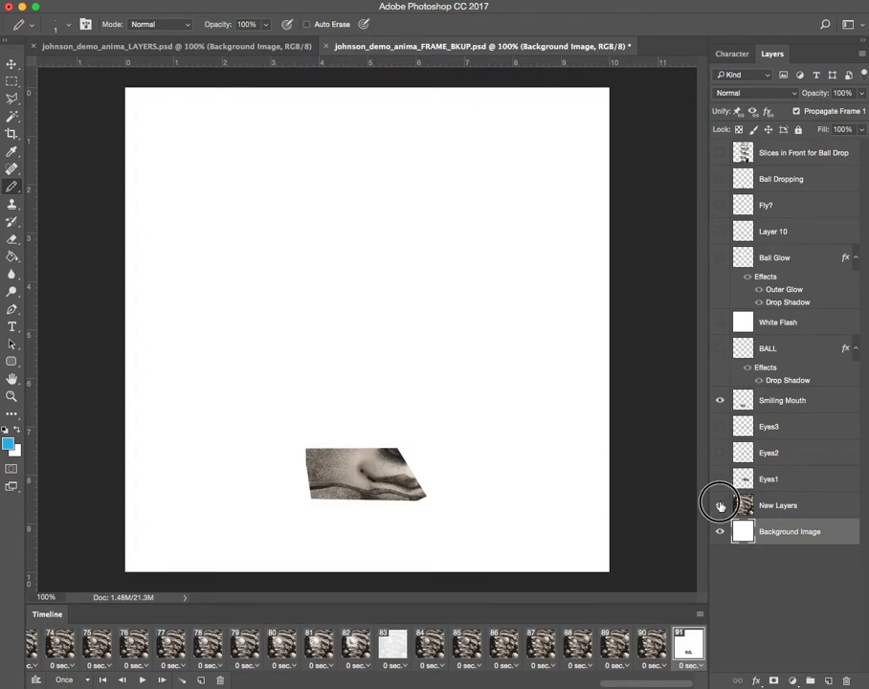
{"action": "left_click", "coordinate": [721, 507]}
{"action": "left_click", "coordinate": [721, 400]}
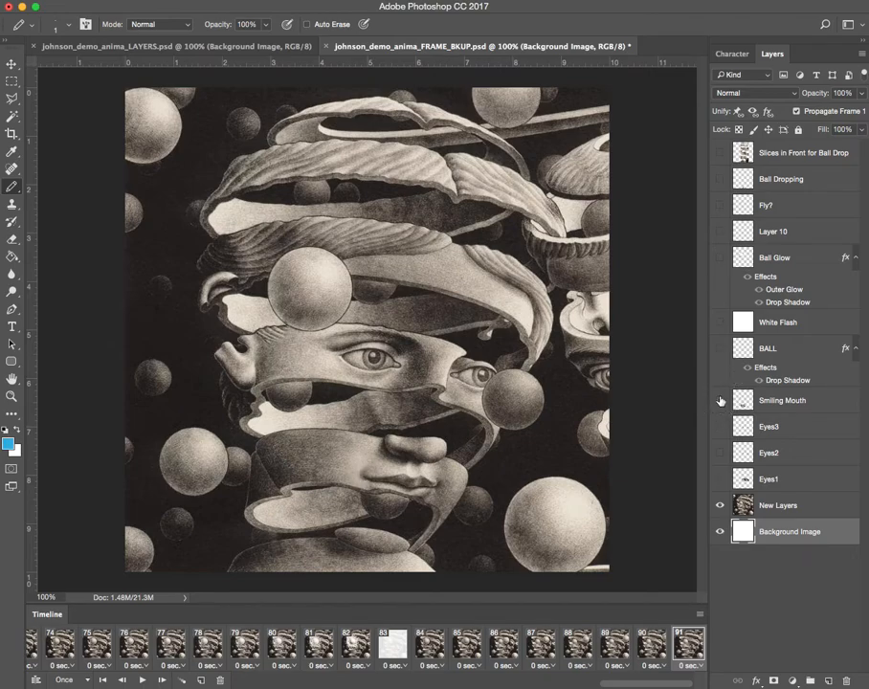
{"action": "left_click", "coordinate": [721, 400]}
{"action": "left_click", "coordinate": [721, 401]}
Show the BALL layer, try moving its off-canvas ball onto the artwork with the Move tool, and undo the move.
{"action": "left_click", "coordinate": [720, 349]}
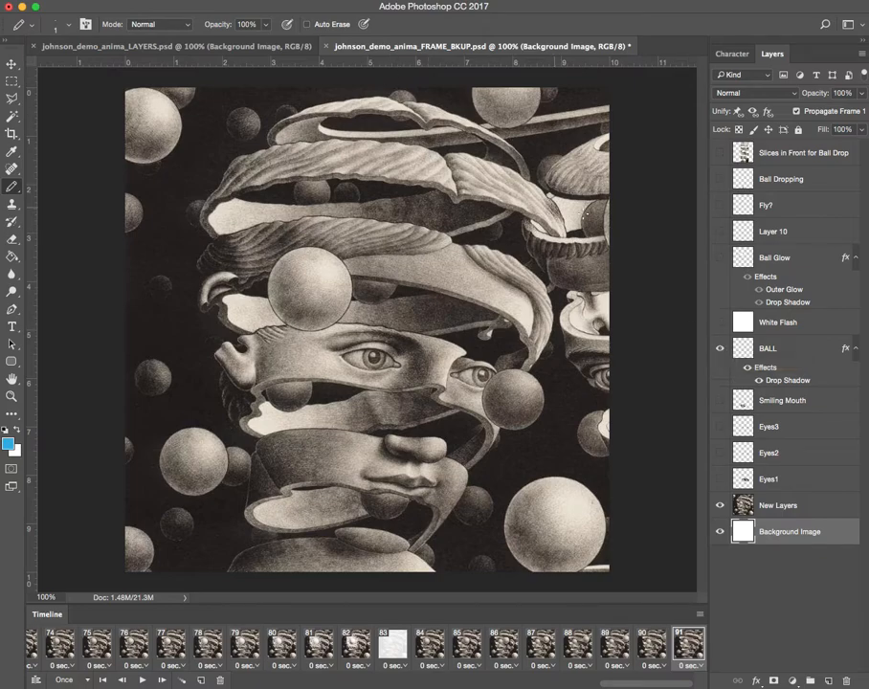
{"action": "left_click", "coordinate": [12, 64]}
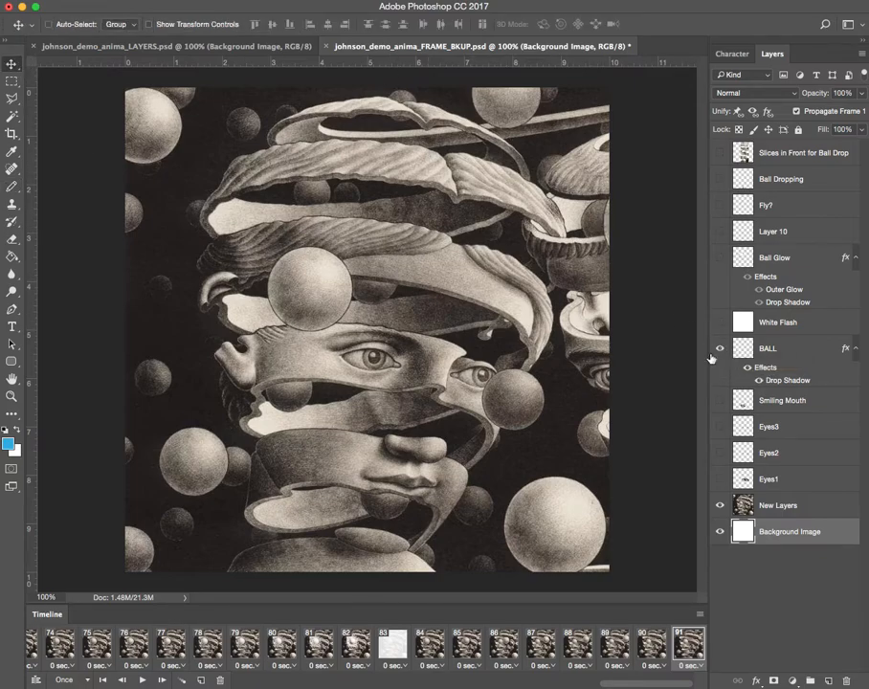
{"action": "left_click_drag", "start_coordinate": [604, 223], "coordinate": [512, 232]}
{"action": "left_click_drag", "start_coordinate": [610, 232], "coordinate": [850, 272]}
{"action": "left_click", "coordinate": [802, 349]}
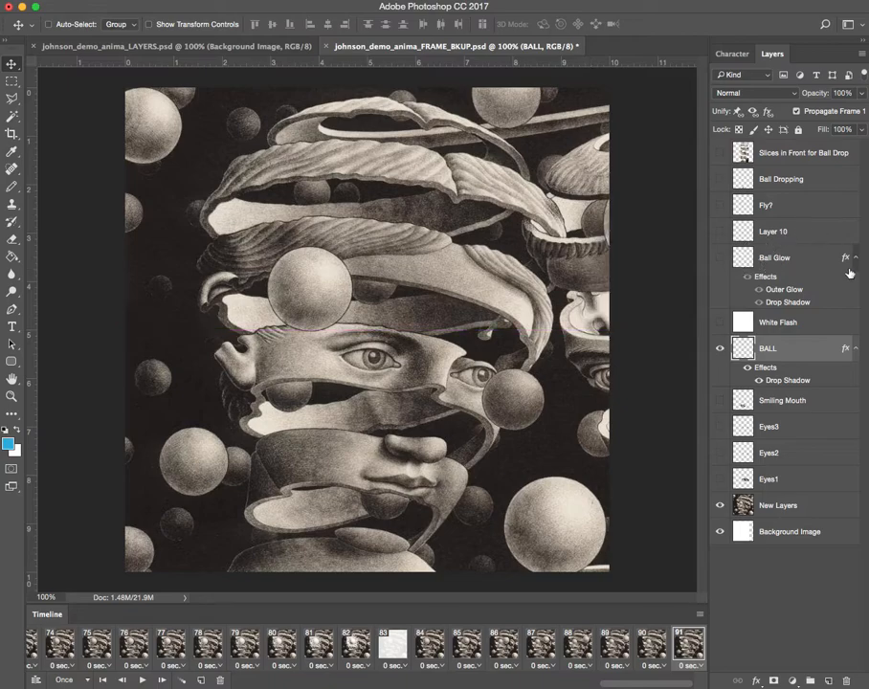
{"action": "left_click", "coordinate": [45, 1]}
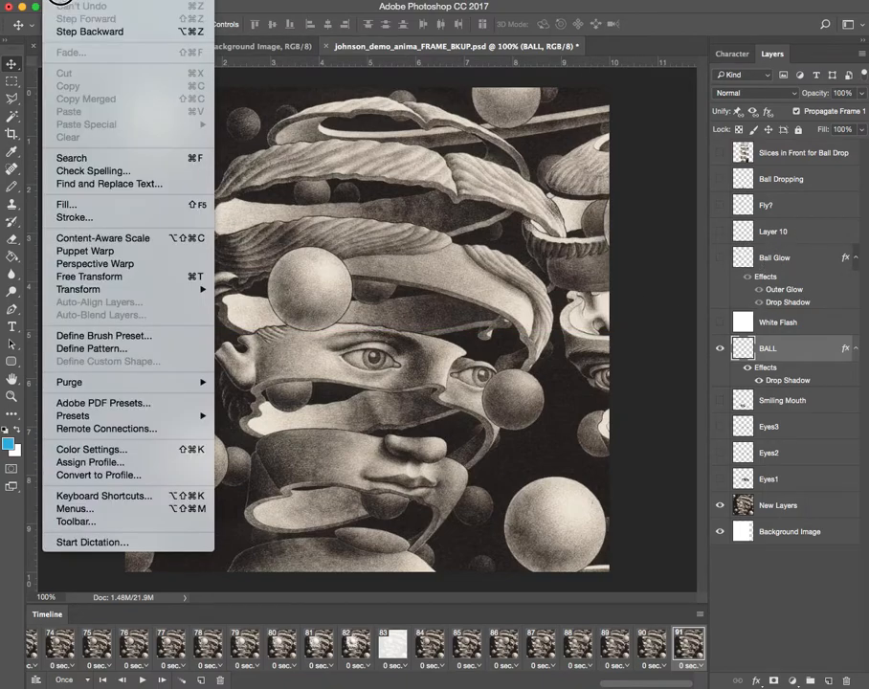
{"action": "left_click", "coordinate": [68, 27]}
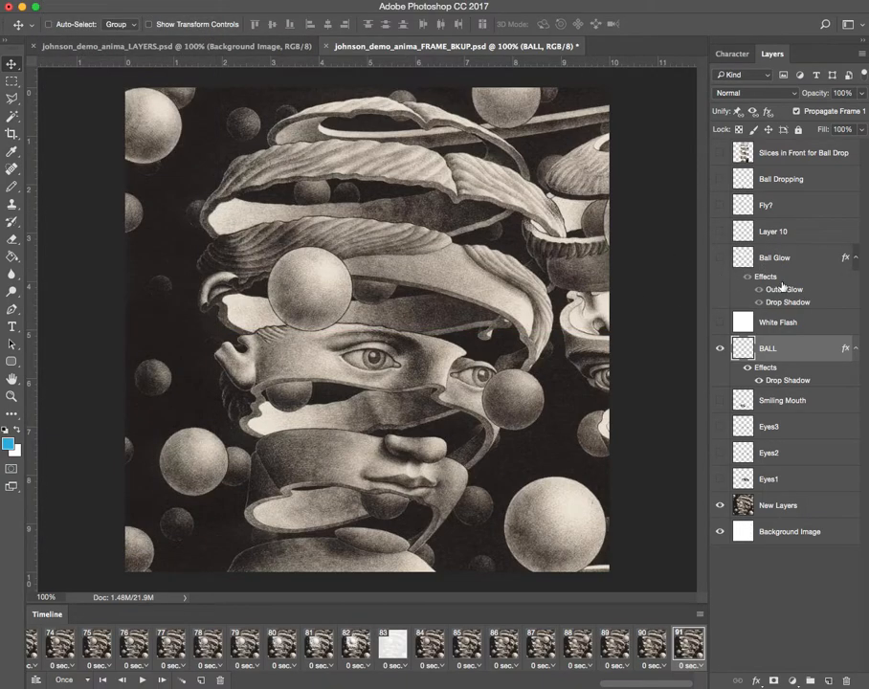
Preview the White Flash and Ball Glow layers, hiding both again, and turn on Layer 10.
{"action": "left_click", "coordinate": [720, 325]}
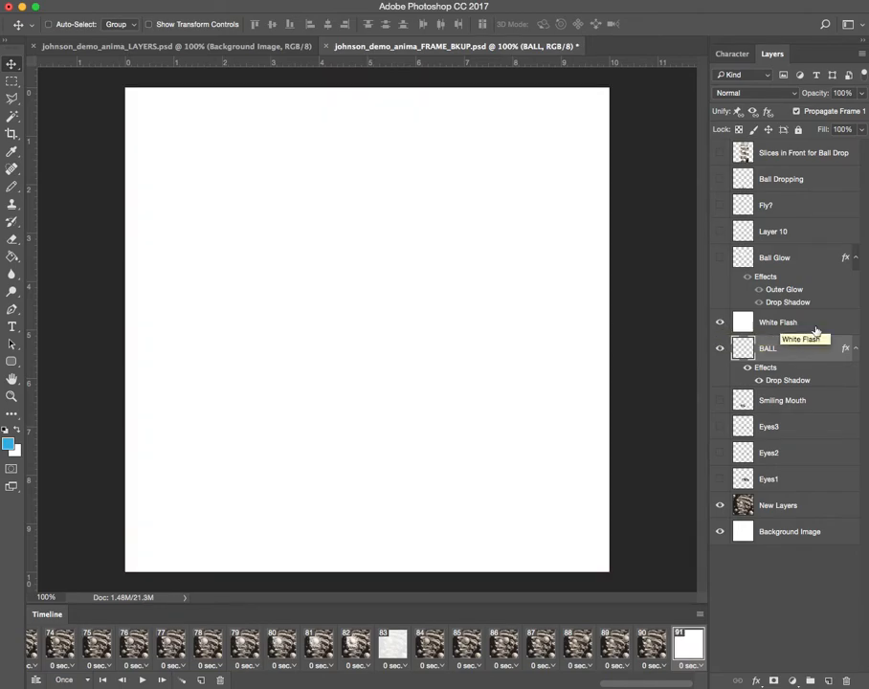
{"action": "left_click", "coordinate": [720, 325]}
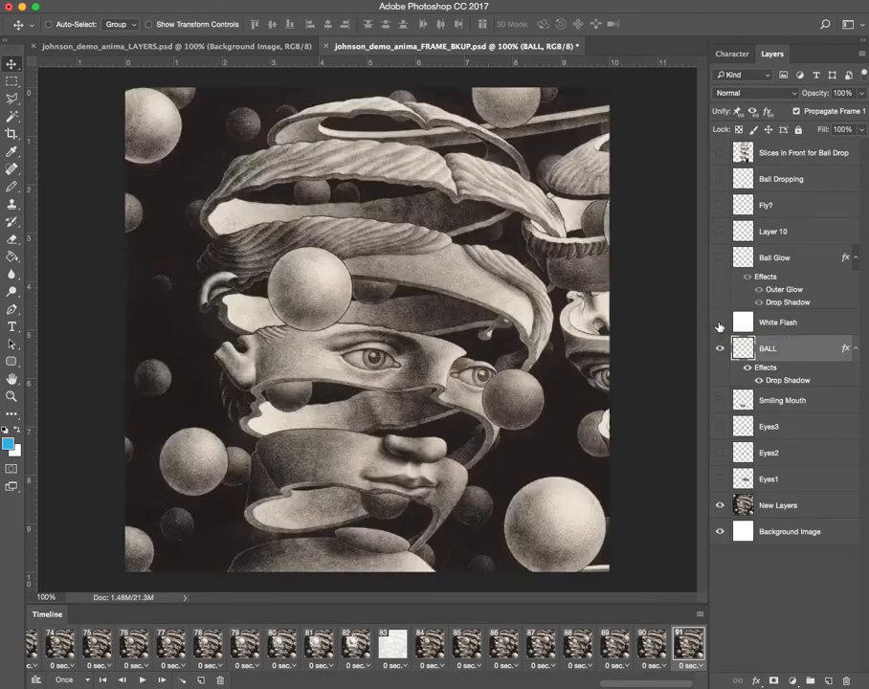
{"action": "left_click", "coordinate": [721, 257]}
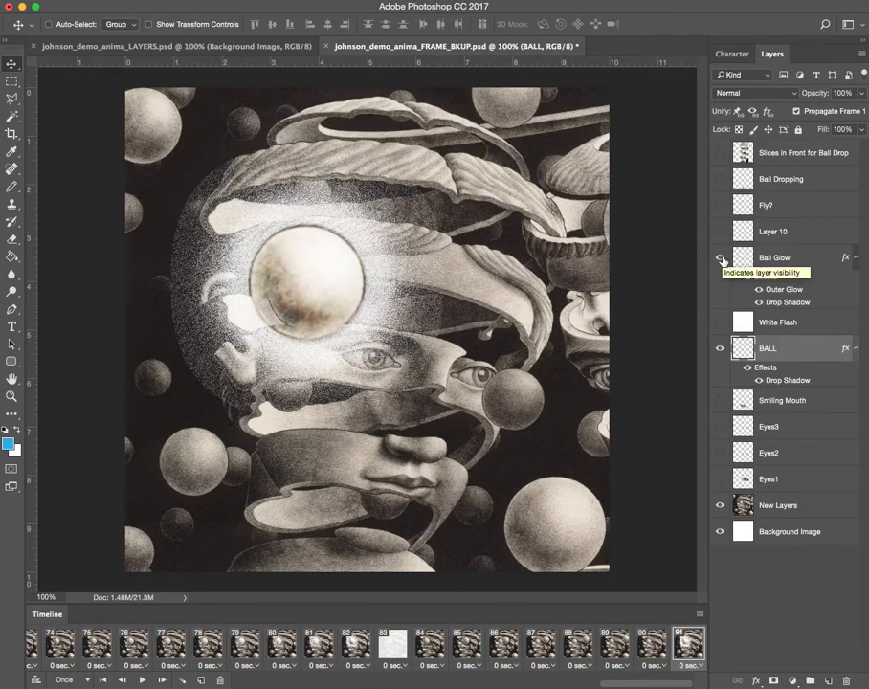
{"action": "left_click", "coordinate": [720, 232]}
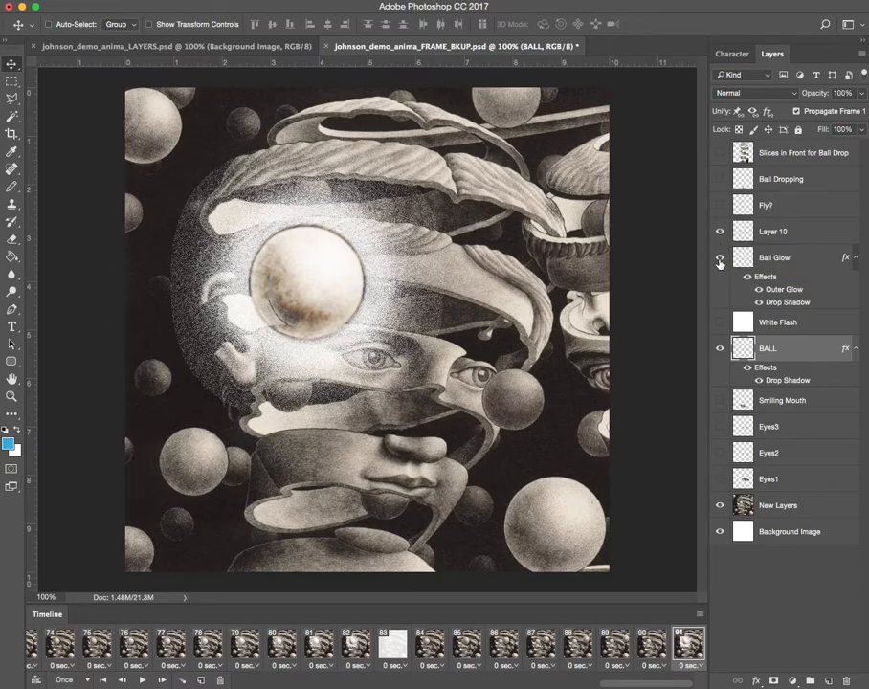
{"action": "left_click", "coordinate": [721, 259]}
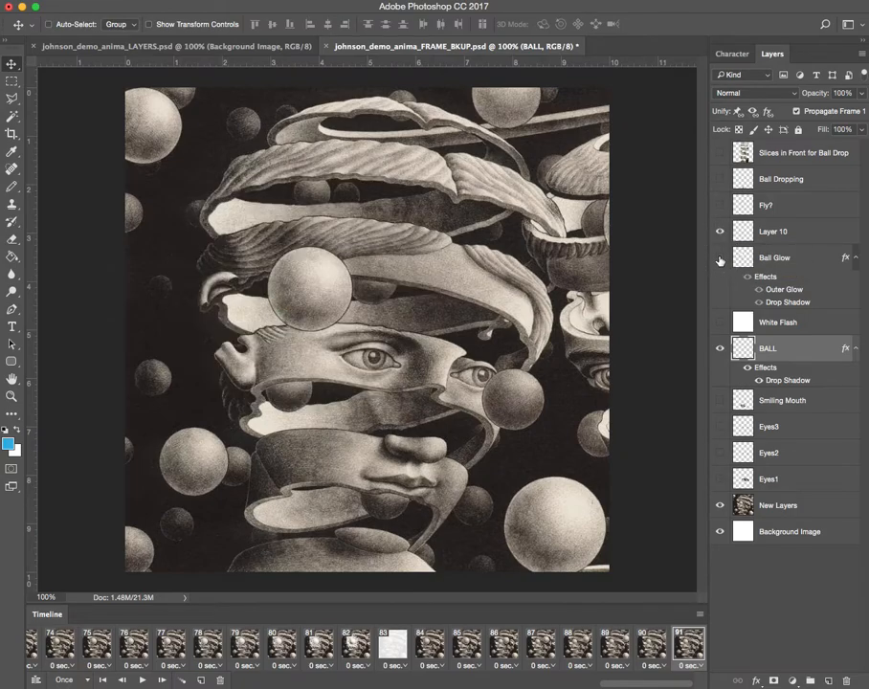
Show the Ball Dropping layer and move its ball from the canvas's lower edge up to the upper slices of the head.
{"action": "left_click", "coordinate": [720, 180]}
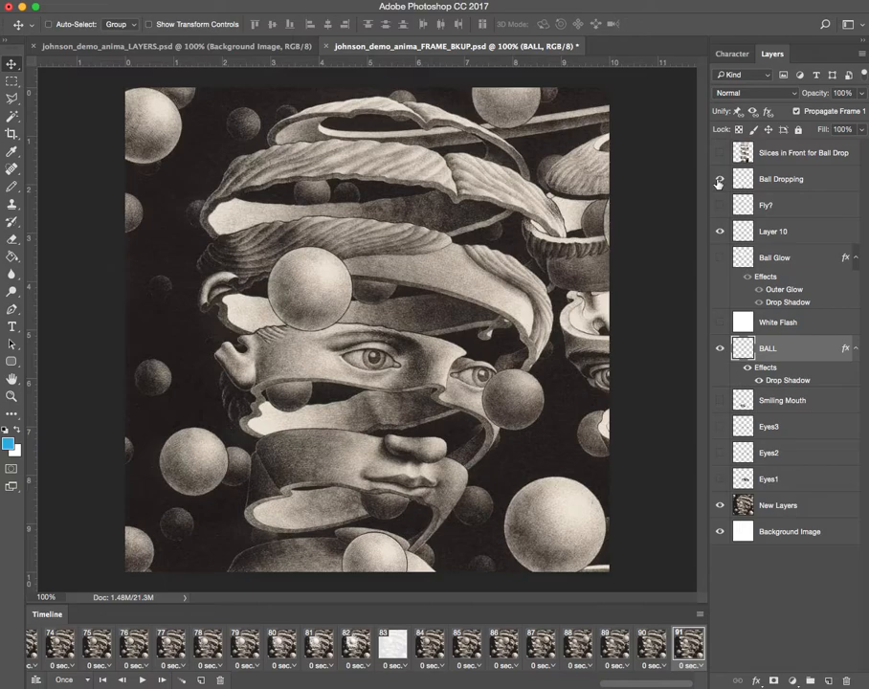
{"action": "left_click_drag", "start_coordinate": [381, 555], "coordinate": [382, 517]}
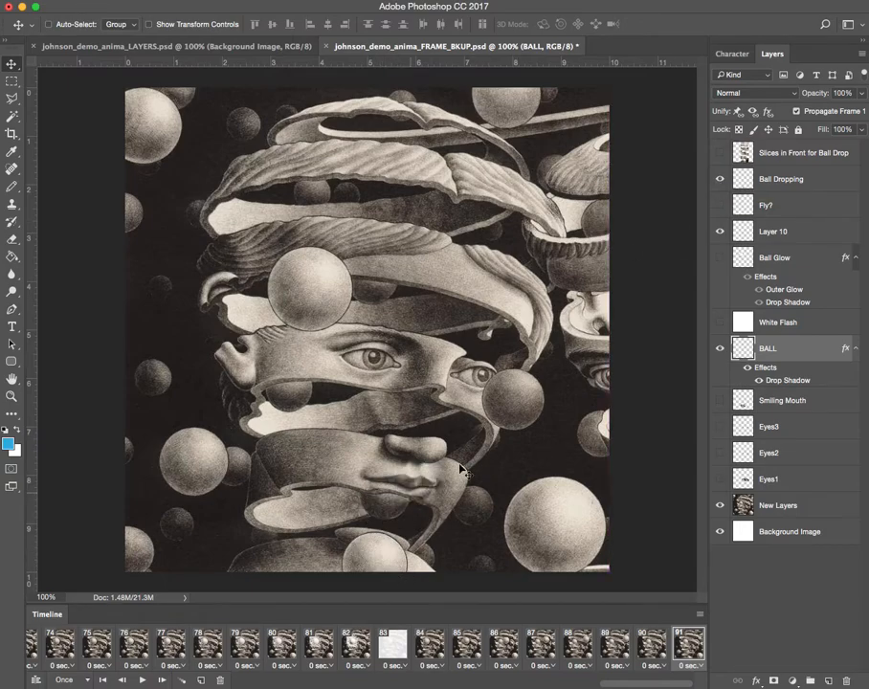
{"action": "left_click", "coordinate": [782, 180]}
{"action": "left_click_drag", "start_coordinate": [384, 563], "coordinate": [380, 195]}
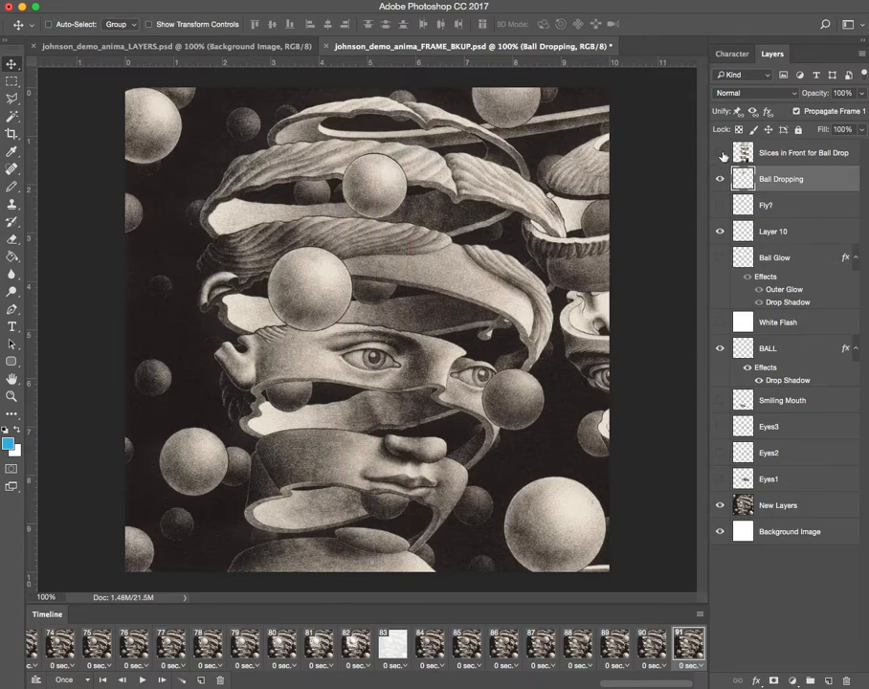
Isolate the Slices in Front for Ball Drop and Ball Dropping layers over Background Image and move the ball vertically behind the slices.
{"action": "left_click", "coordinate": [721, 155]}
{"action": "left_click", "coordinate": [720, 179]}
{"action": "left_click", "coordinate": [720, 348]}
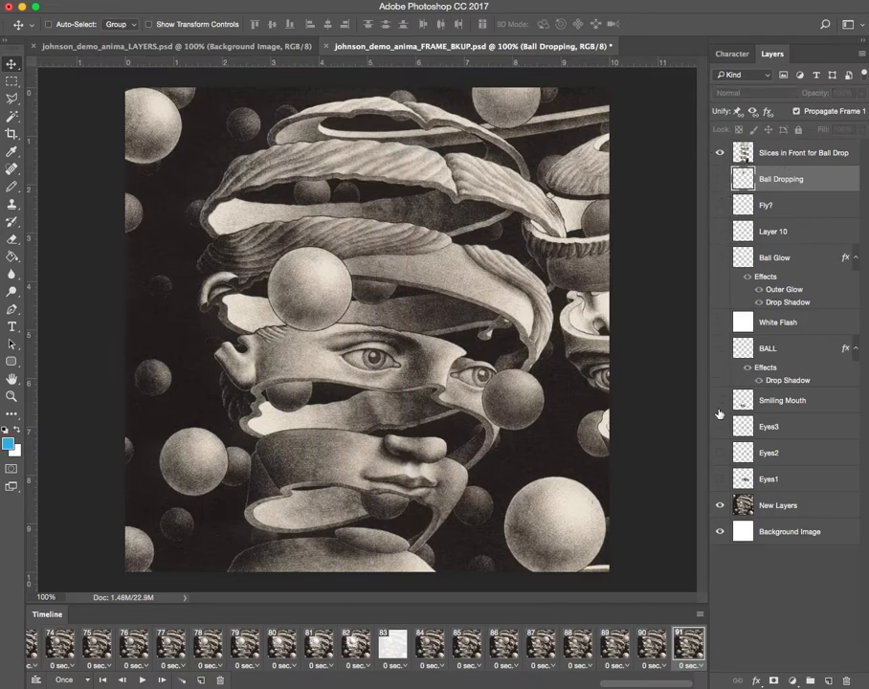
{"action": "left_click", "coordinate": [720, 506]}
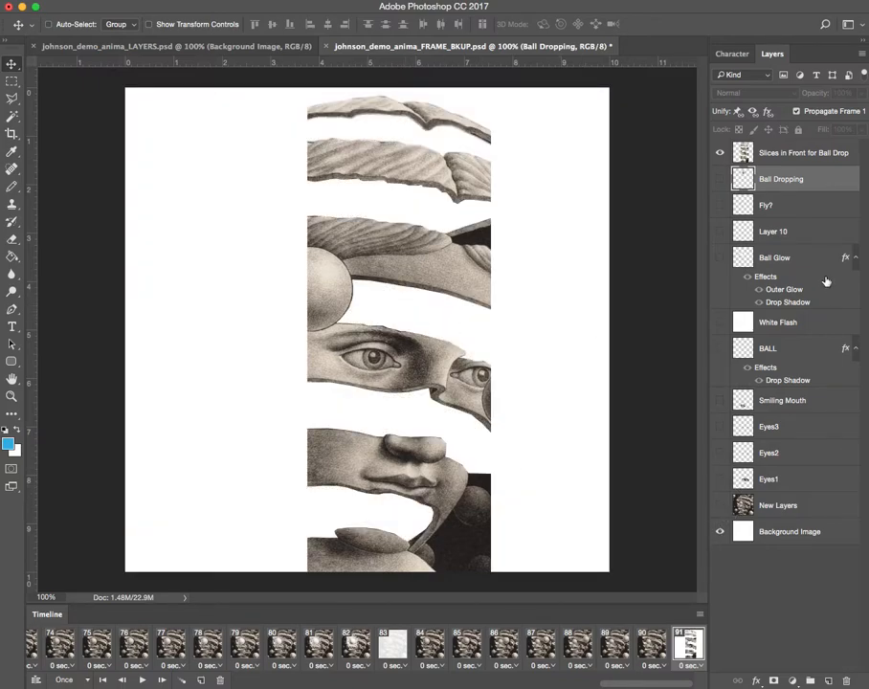
{"action": "left_click", "coordinate": [720, 181]}
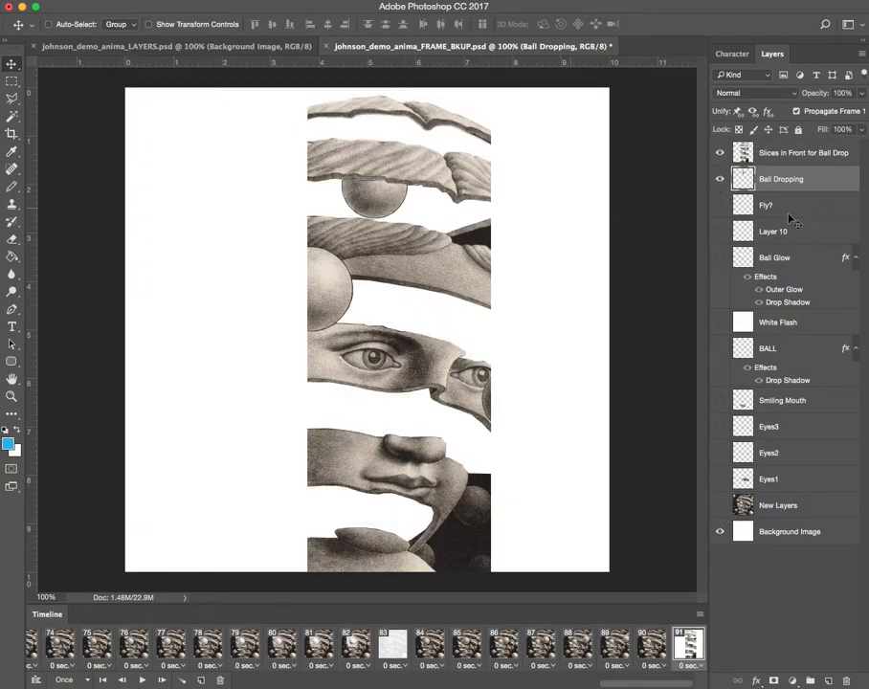
{"action": "left_click_drag", "start_coordinate": [389, 203], "coordinate": [400, 96]}
Switch to johnson_demo_anima_LAYERS.psd and play the frame animation from its first frame.
{"action": "left_click", "coordinate": [140, 44]}
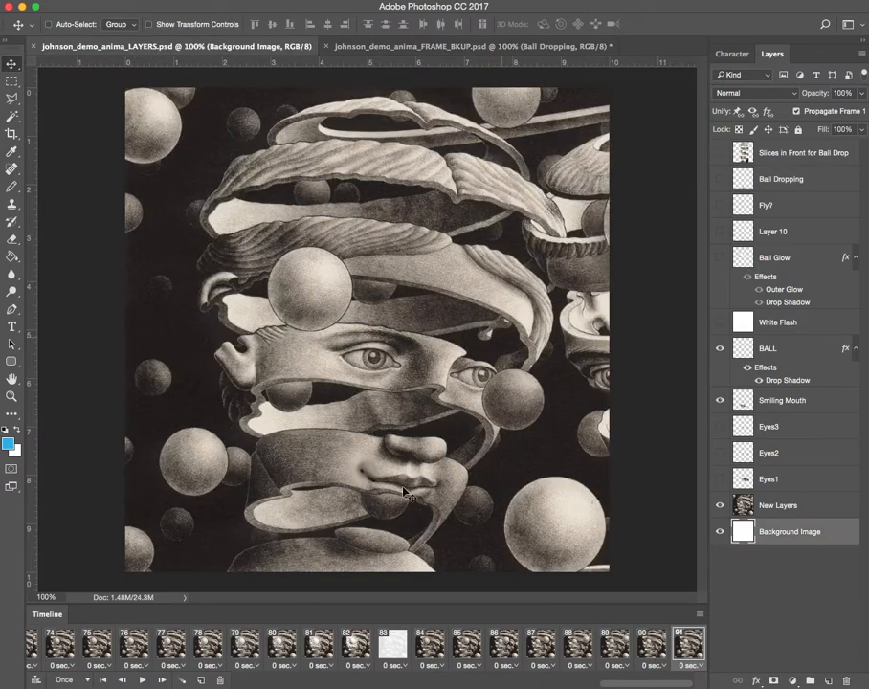
{"action": "left_click", "coordinate": [103, 681]}
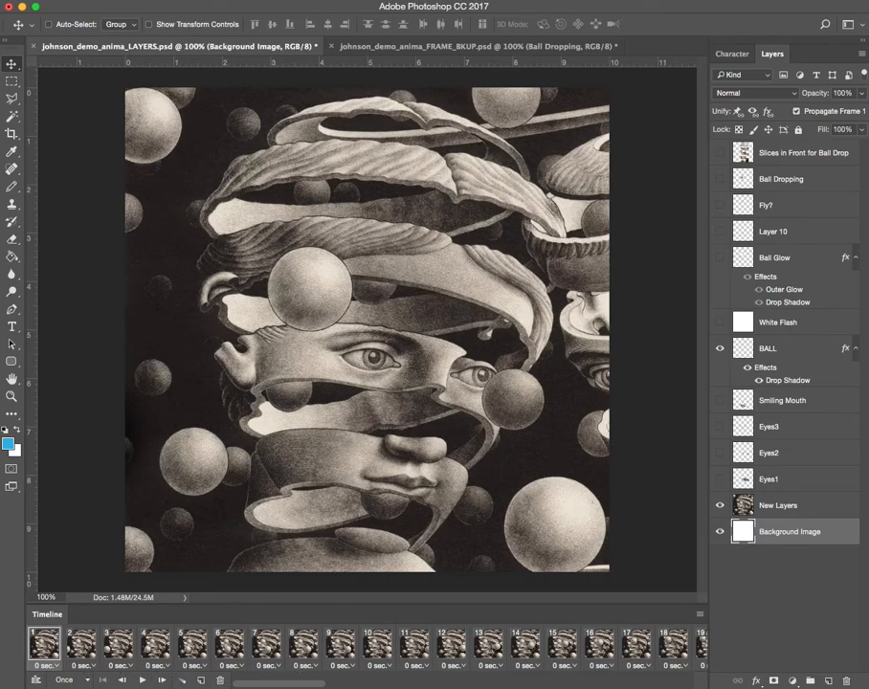
{"action": "left_click", "coordinate": [142, 681]}
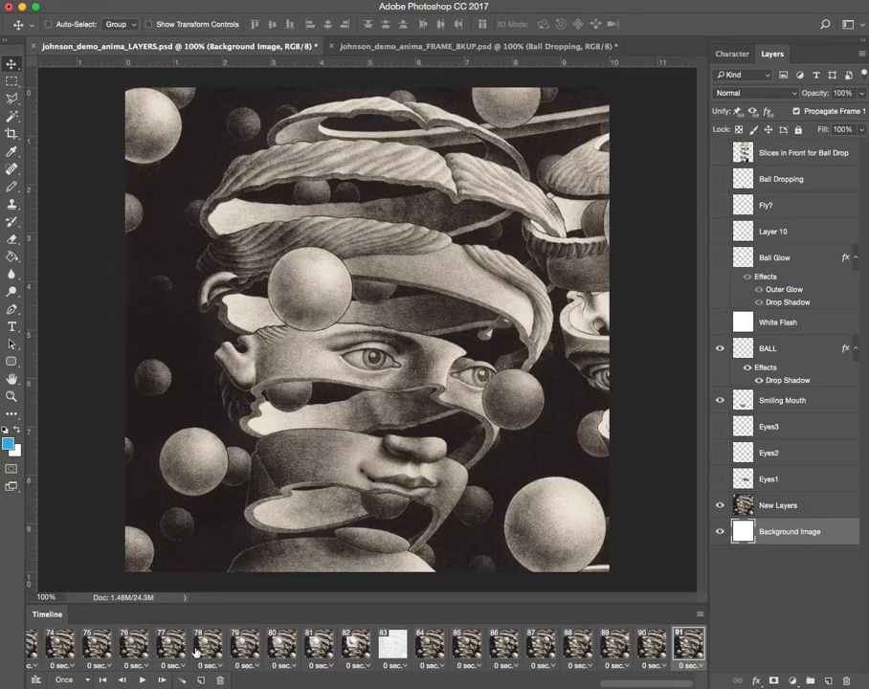
Go back to frame 66 in the timeline and step through to frame 71 to examine the BALL layer's position in each frame.
{"action": "left_click", "coordinate": [134, 645]}
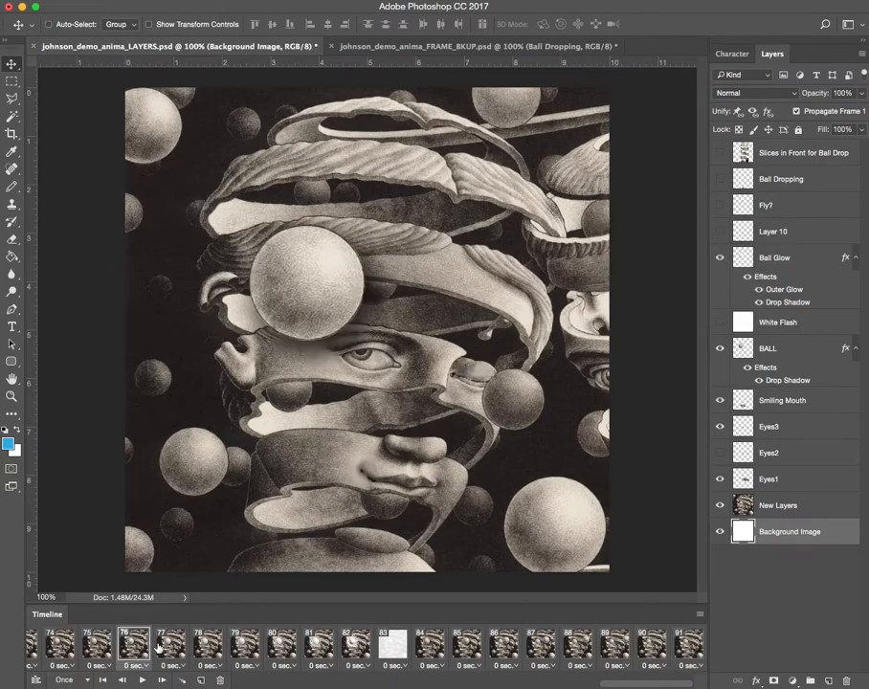
{"action": "left_click", "coordinate": [59, 644]}
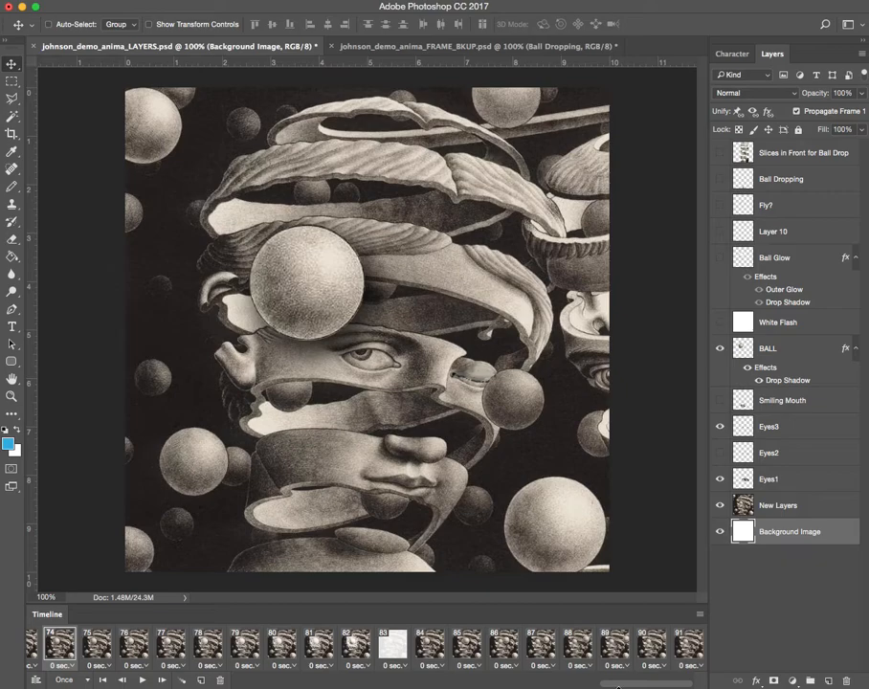
{"action": "left_click_drag", "start_coordinate": [623, 685], "coordinate": [539, 684]}
{"action": "left_click", "coordinate": [384, 646]}
{"action": "left_click", "coordinate": [418, 646]}
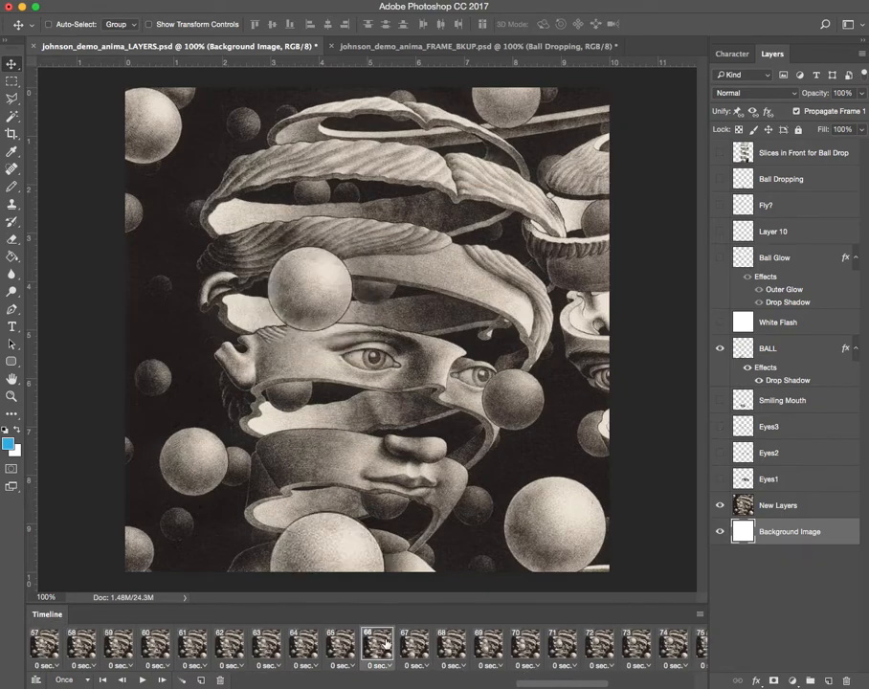
{"action": "left_click", "coordinate": [451, 646]}
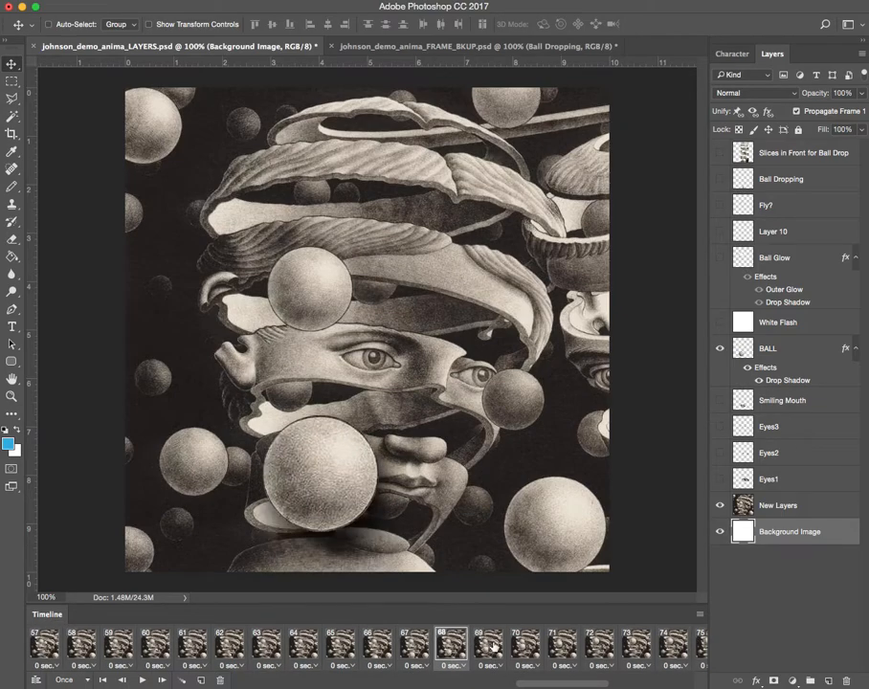
{"action": "left_click", "coordinate": [488, 646]}
{"action": "left_click", "coordinate": [525, 647]}
{"action": "left_click", "coordinate": [563, 647]}
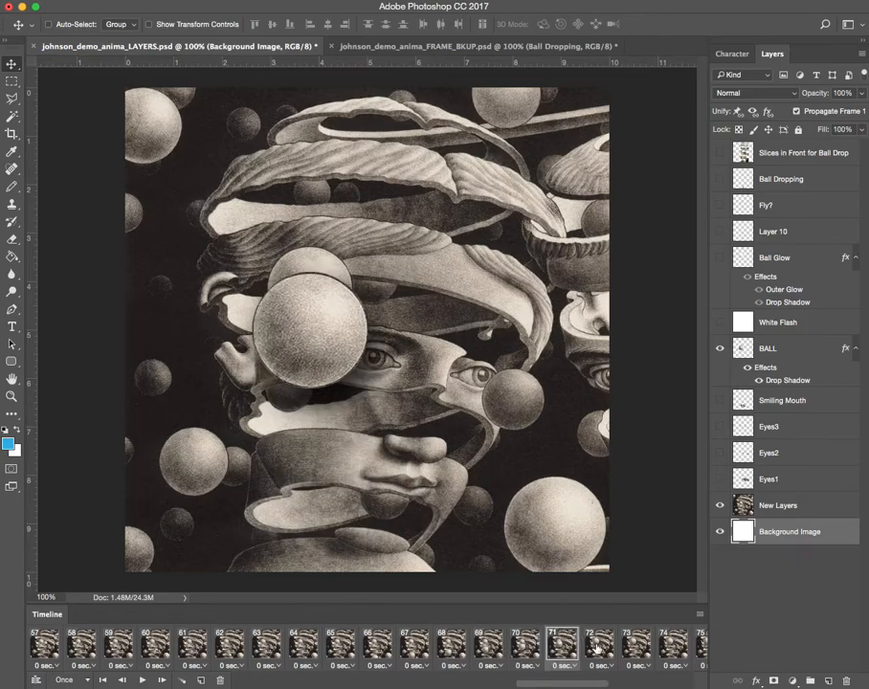
Compare frames 72, 73 and 74 to examine which Eyes layers are visible in each frame of the blink.
{"action": "left_click", "coordinate": [599, 646]}
{"action": "left_click", "coordinate": [637, 646]}
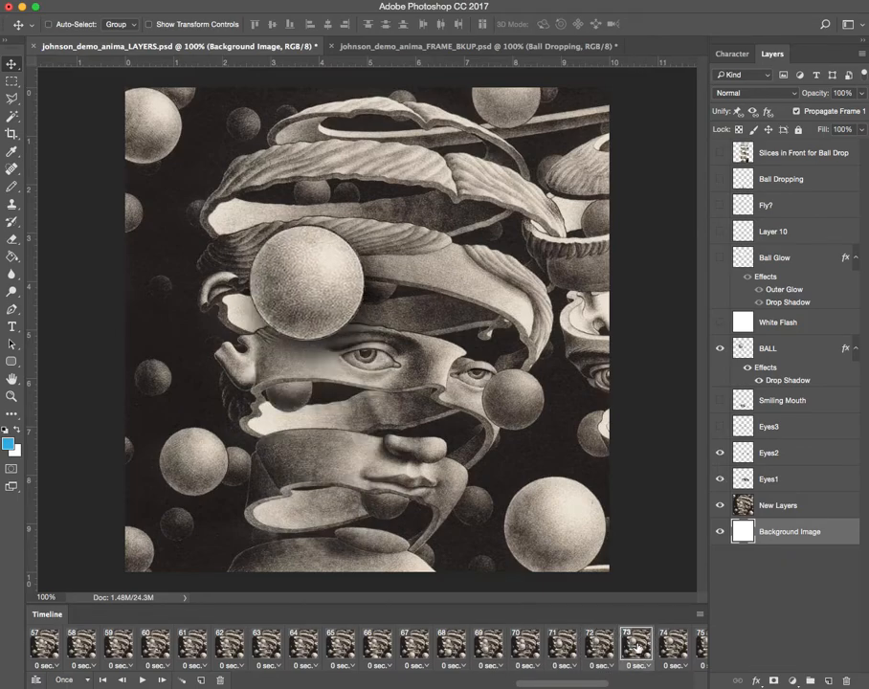
{"action": "left_click", "coordinate": [599, 646]}
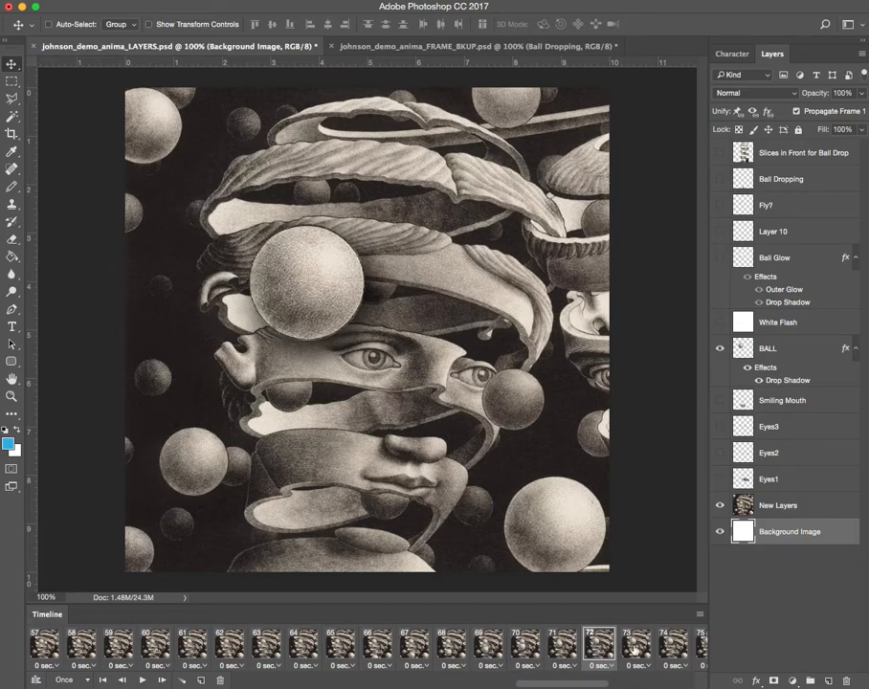
{"action": "left_click", "coordinate": [635, 648]}
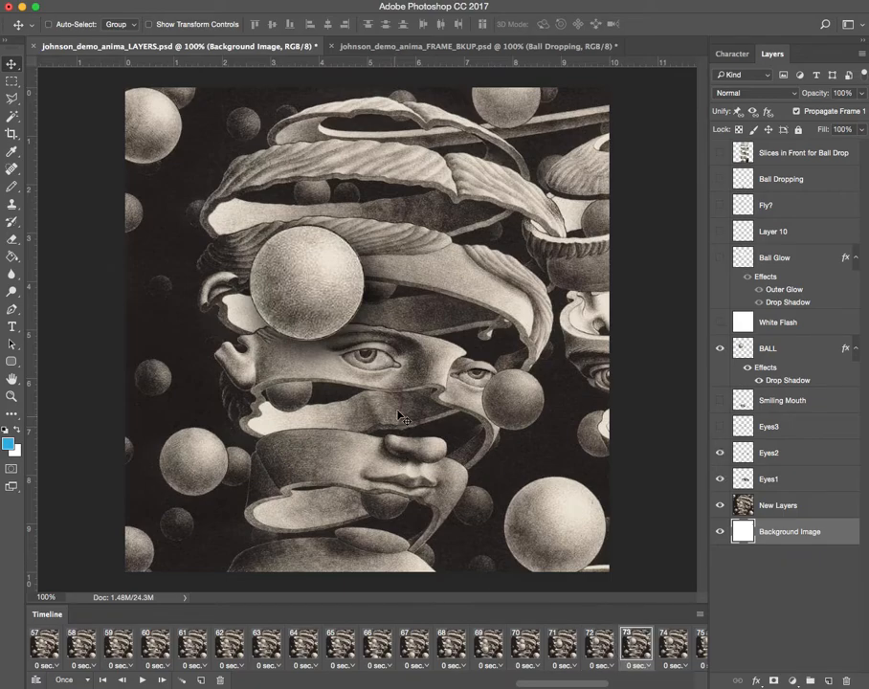
{"action": "left_click", "coordinate": [662, 648]}
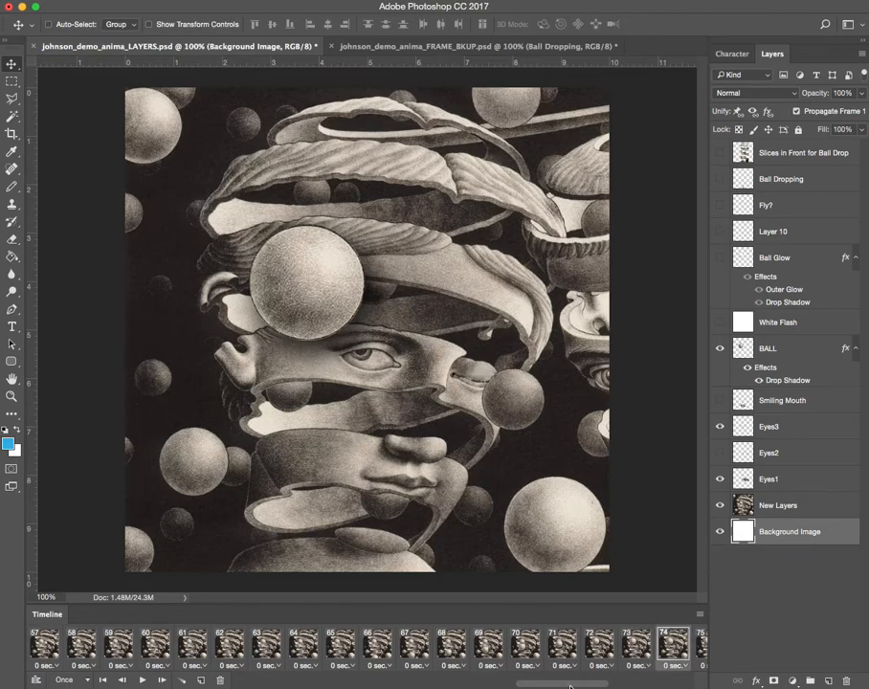
Compare frames 74, 75 and 76 to examine the visibility of the Smiling Mouth and Ball Glow layers.
{"action": "left_click_drag", "start_coordinate": [575, 684], "coordinate": [601, 683]}
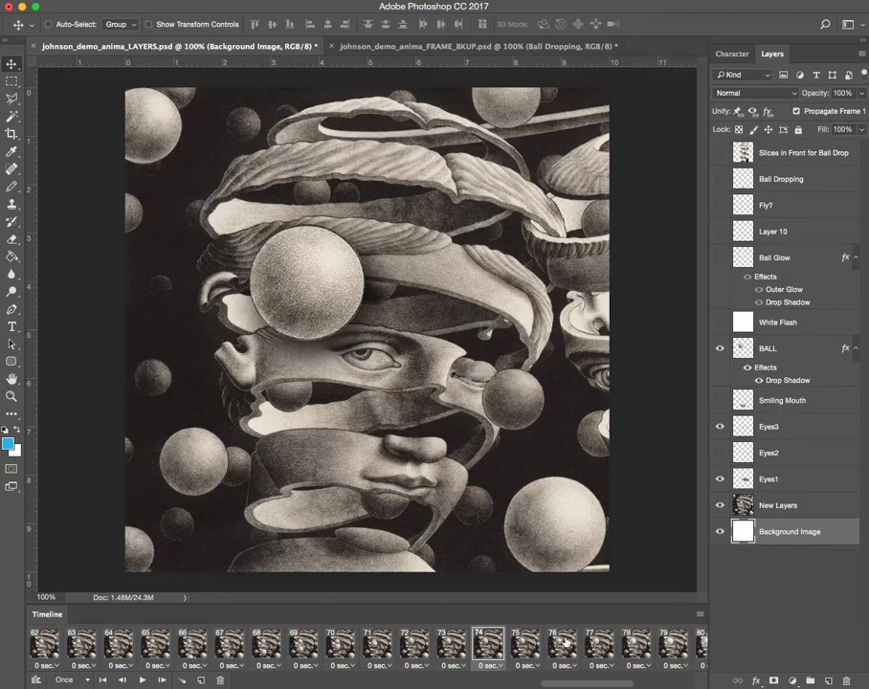
{"action": "left_click", "coordinate": [520, 643]}
{"action": "left_click", "coordinate": [489, 646]}
{"action": "left_click", "coordinate": [533, 647]}
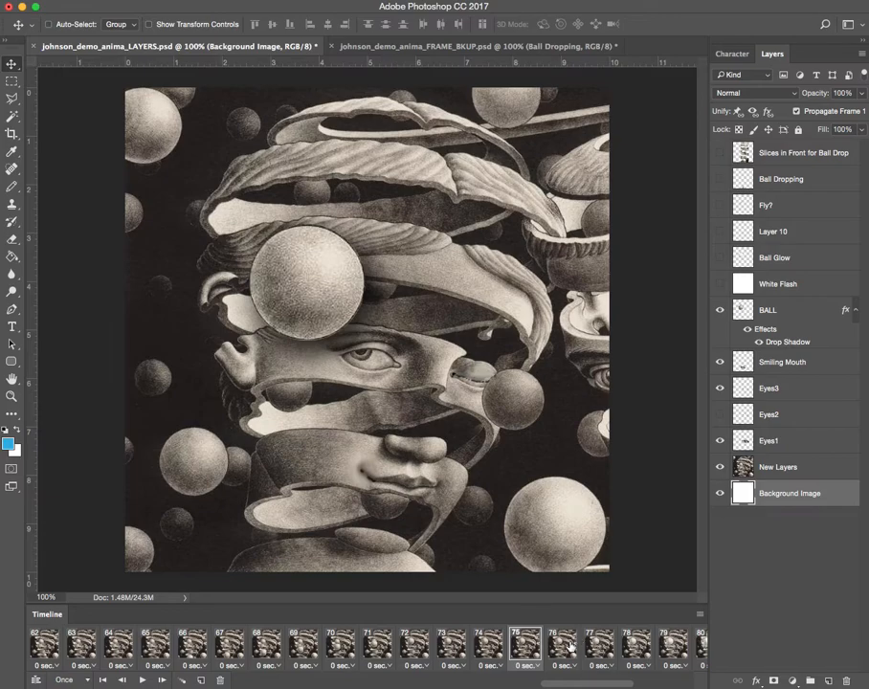
{"action": "left_click", "coordinate": [568, 646]}
{"action": "left_click", "coordinate": [585, 647]}
{"action": "left_click", "coordinate": [549, 651]}
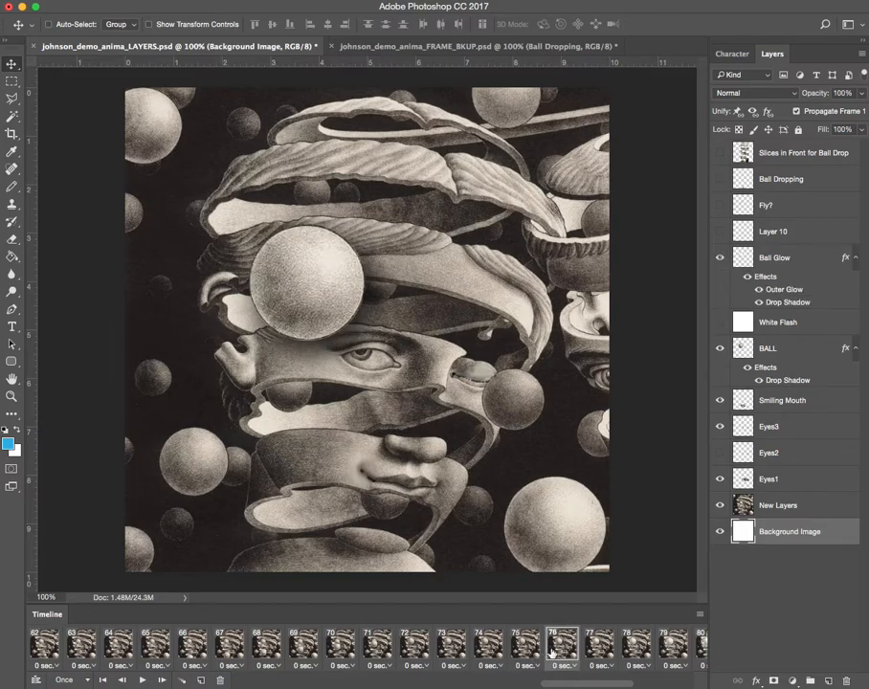
Step through frames 76 to 83 to examine how the ball's glow leads up to the white flash.
{"action": "left_click", "coordinate": [700, 646]}
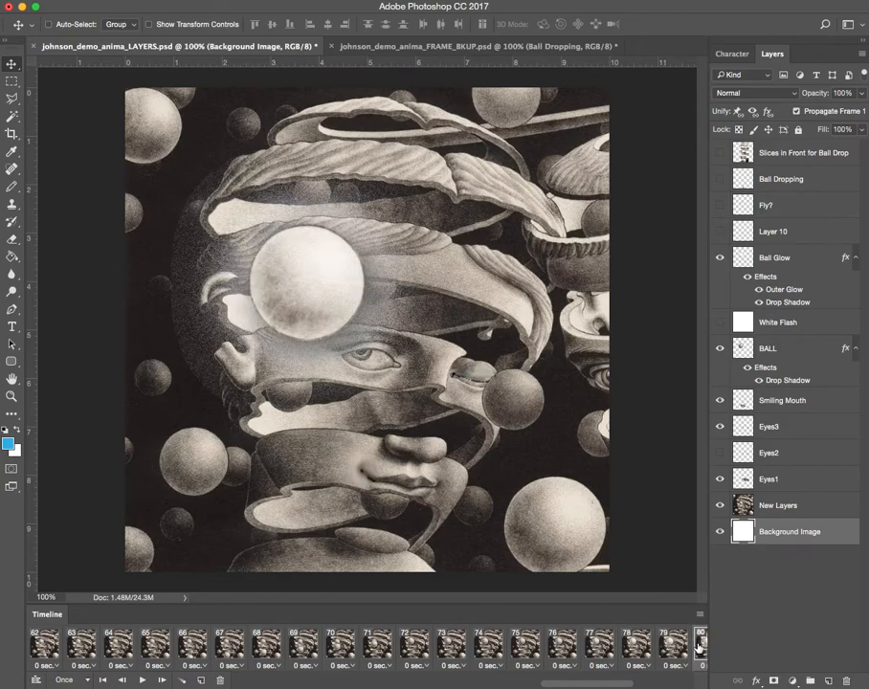
{"action": "left_click", "coordinate": [563, 644]}
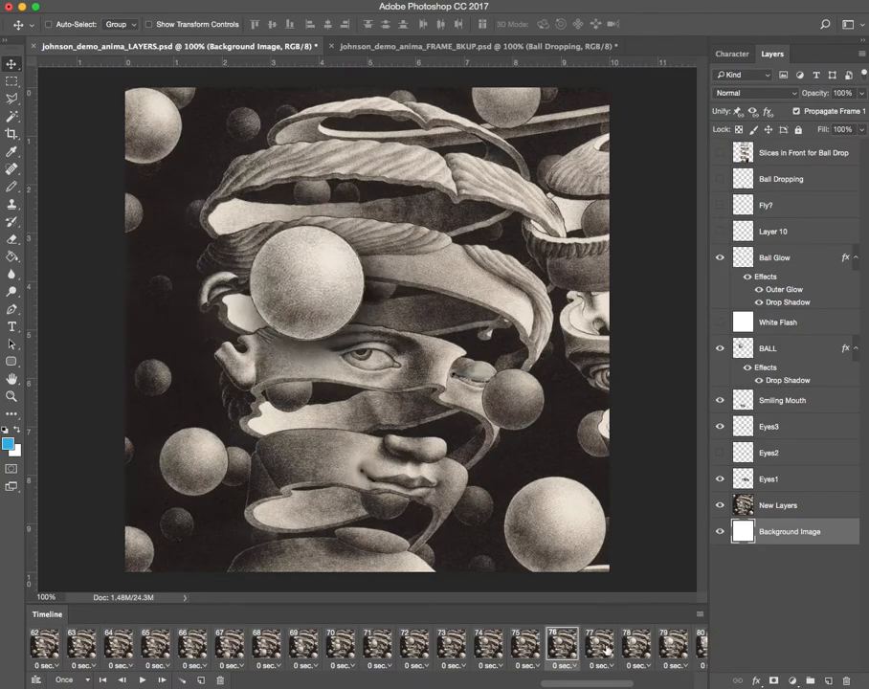
{"action": "left_click", "coordinate": [601, 647]}
{"action": "left_click", "coordinate": [636, 648]}
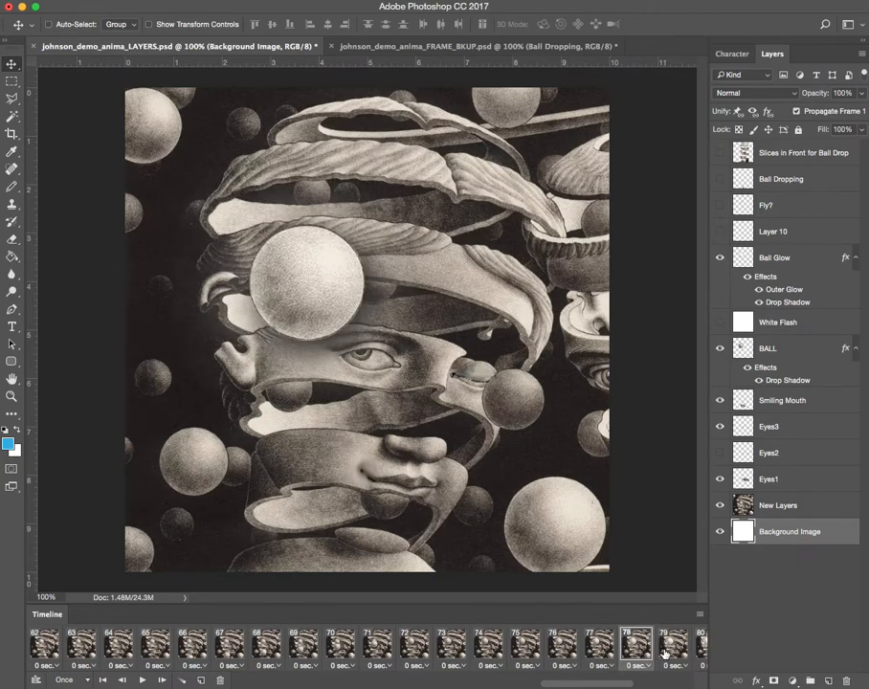
{"action": "left_click", "coordinate": [675, 647]}
{"action": "left_click", "coordinate": [698, 647]}
{"action": "scroll", "coordinate": [509, 651], "scroll_direction": "right", "scroll_amount": 5}
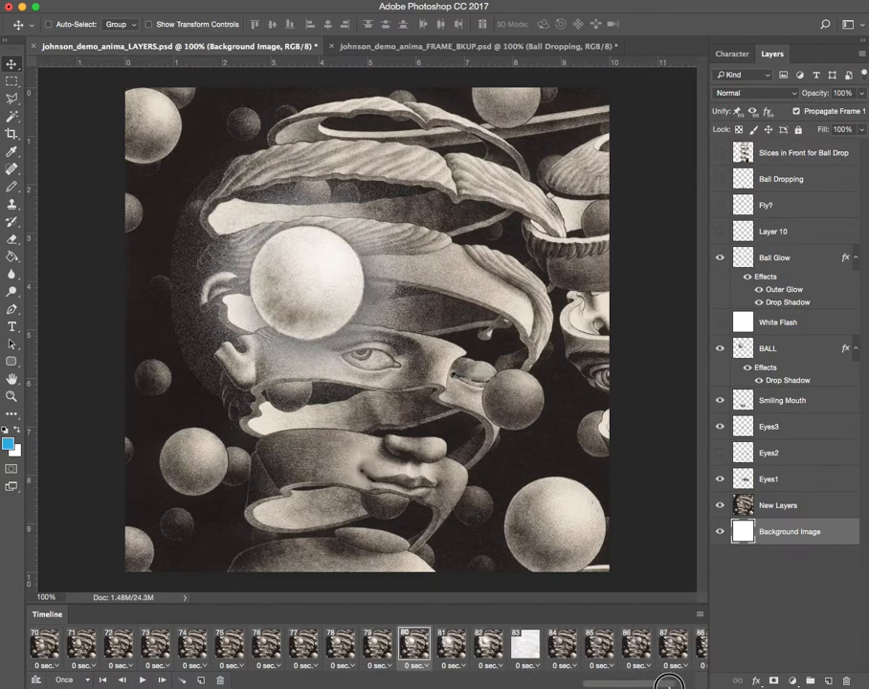
{"action": "left_click", "coordinate": [392, 645]}
{"action": "left_click", "coordinate": [414, 646]}
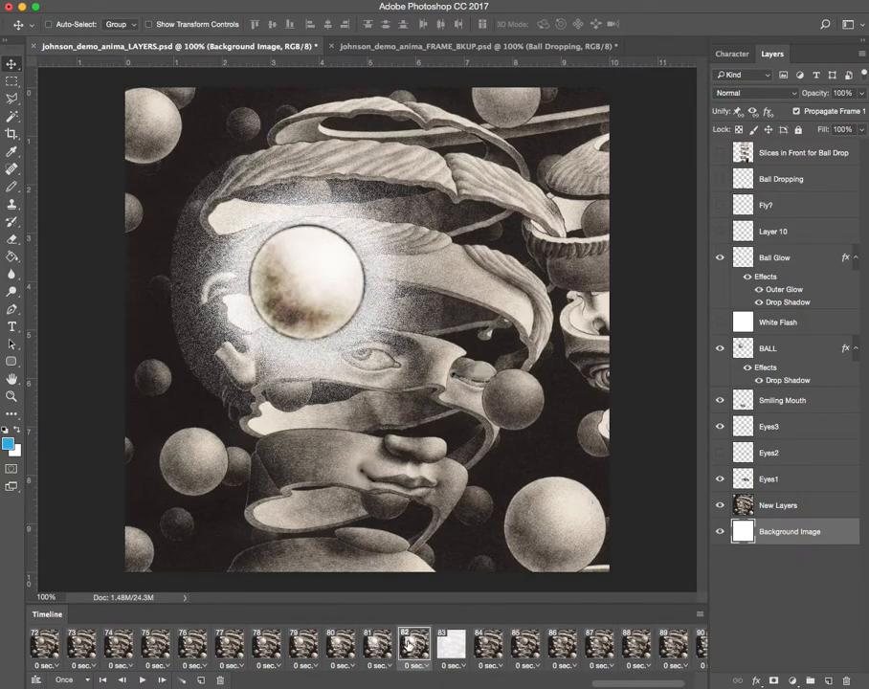
{"action": "left_click", "coordinate": [451, 648]}
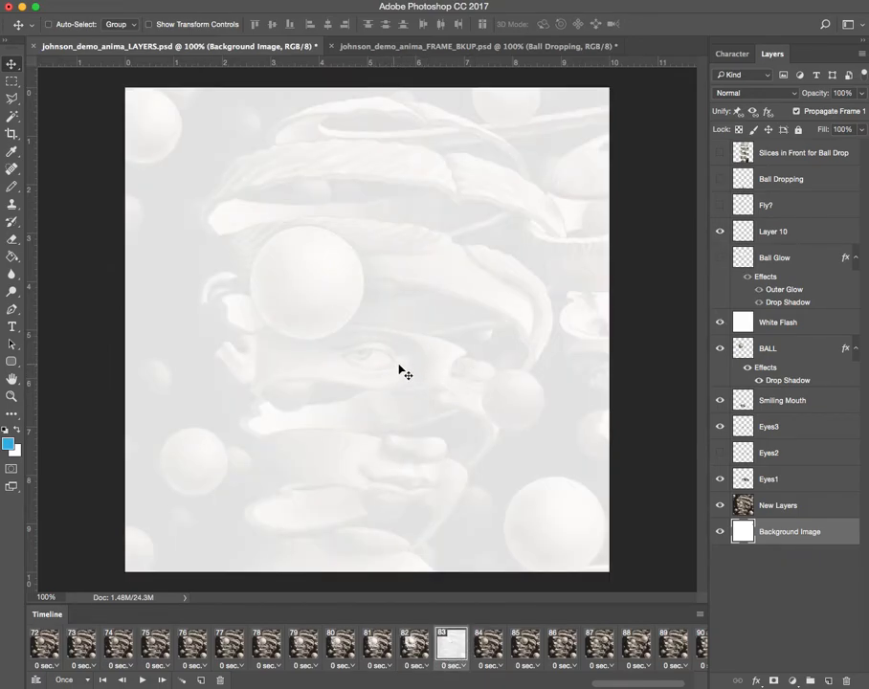
Step through frames 84 to 91 to examine the eyes and the BALL layer's position after the flash.
{"action": "left_click", "coordinate": [488, 646]}
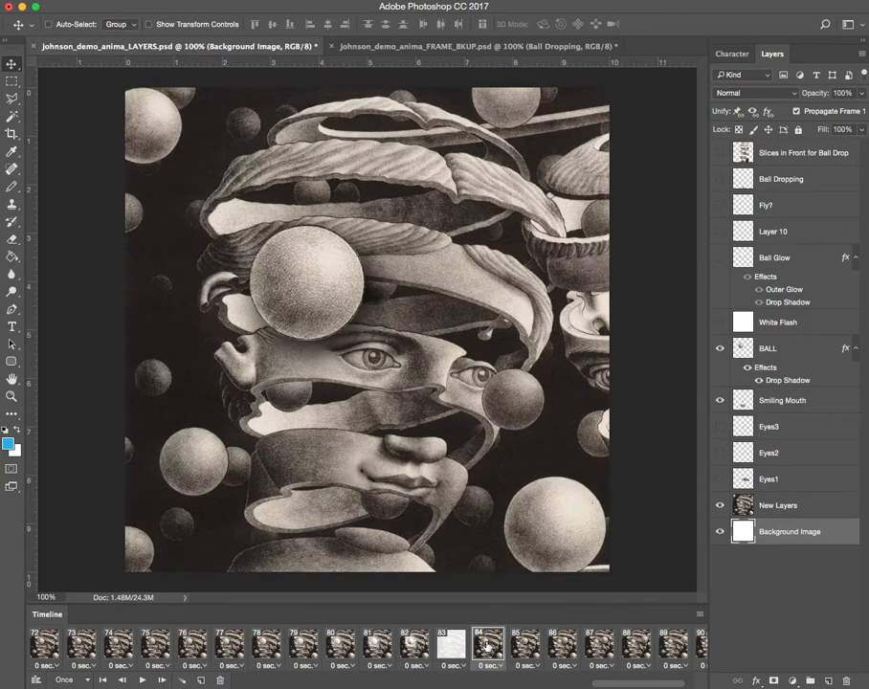
{"action": "left_click", "coordinate": [525, 646]}
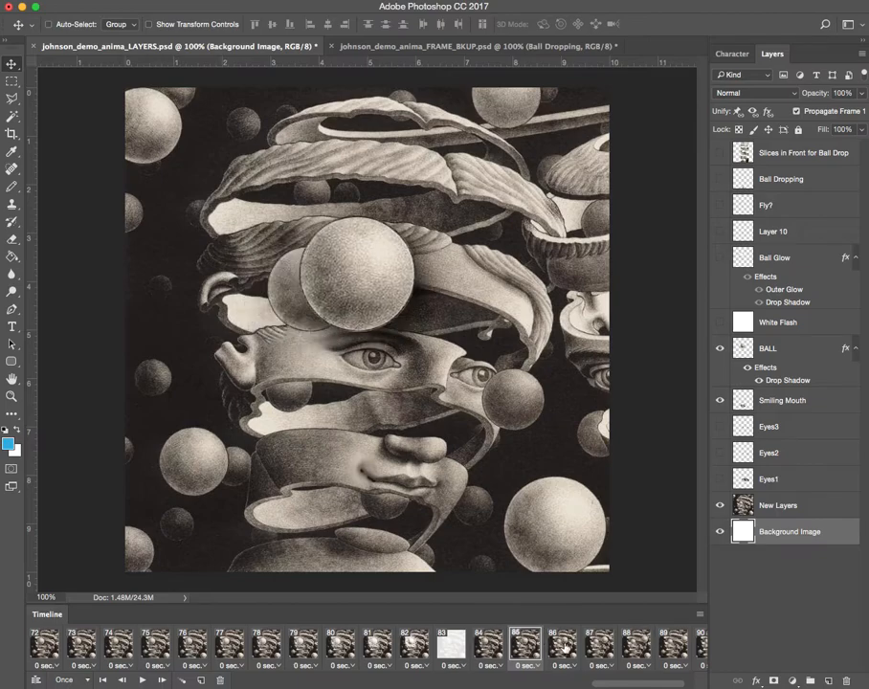
{"action": "left_click", "coordinate": [562, 647]}
{"action": "left_click", "coordinate": [601, 647]}
{"action": "left_click", "coordinate": [638, 647]}
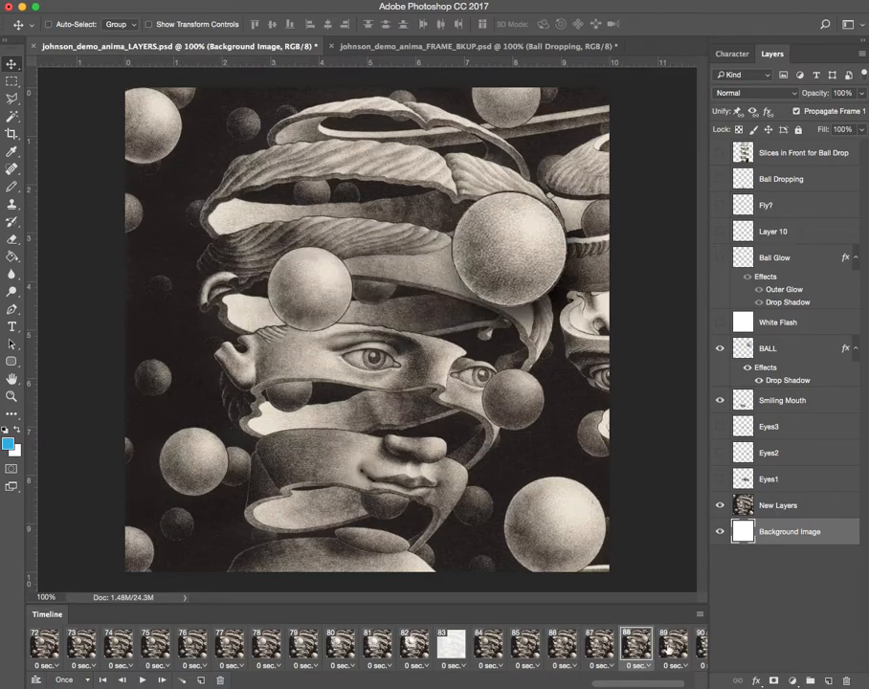
{"action": "left_click", "coordinate": [682, 650]}
{"action": "left_click_drag", "start_coordinate": [662, 682], "coordinate": [734, 681]}
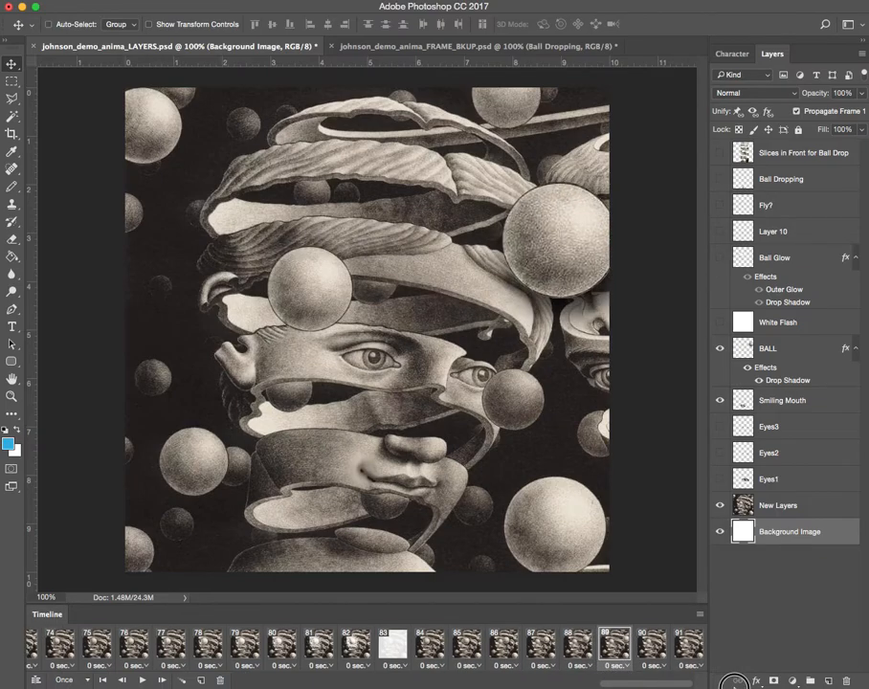
{"action": "left_click", "coordinate": [648, 647]}
{"action": "left_click", "coordinate": [691, 648]}
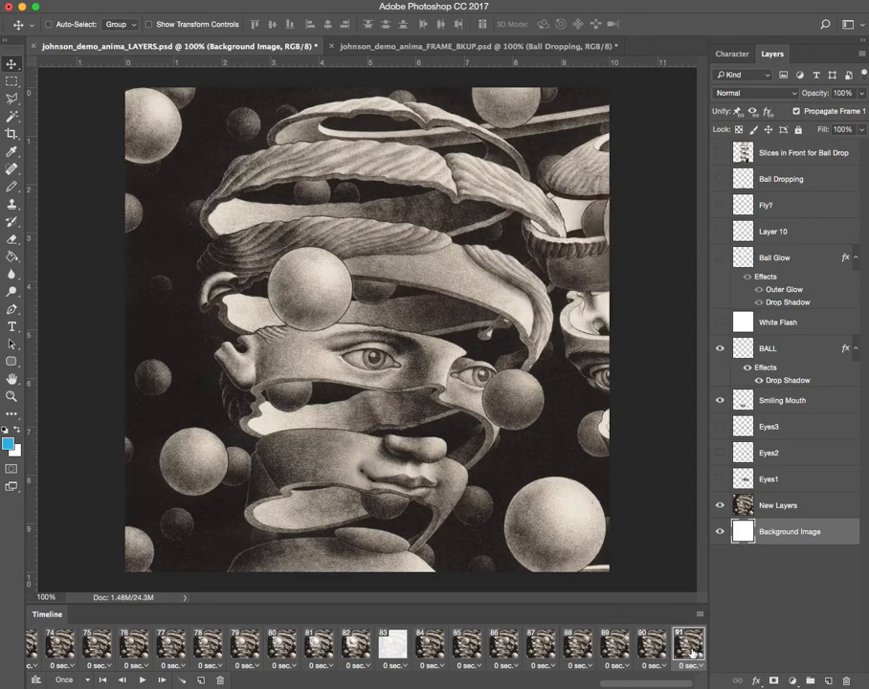